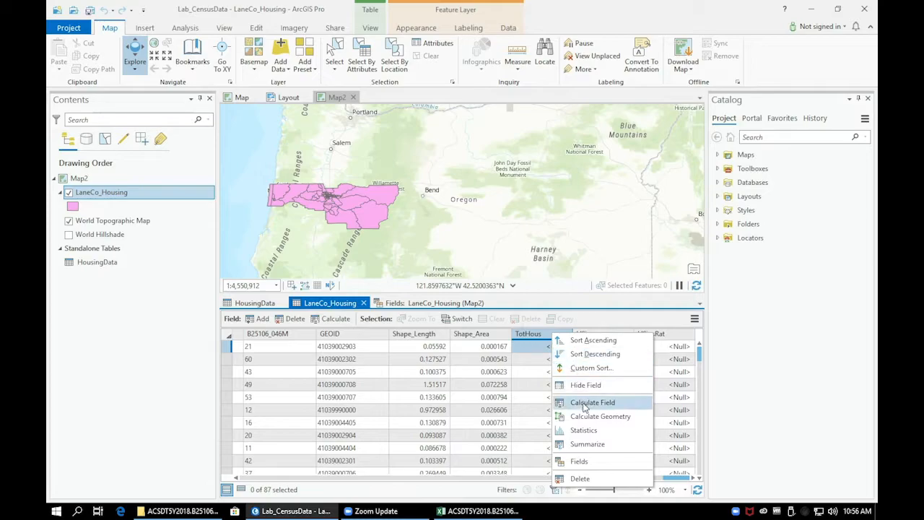
Step: Start Calculate Field for TotHous, and look up the field code for the total housing estimate in the Excel metadata file
click(585, 403)
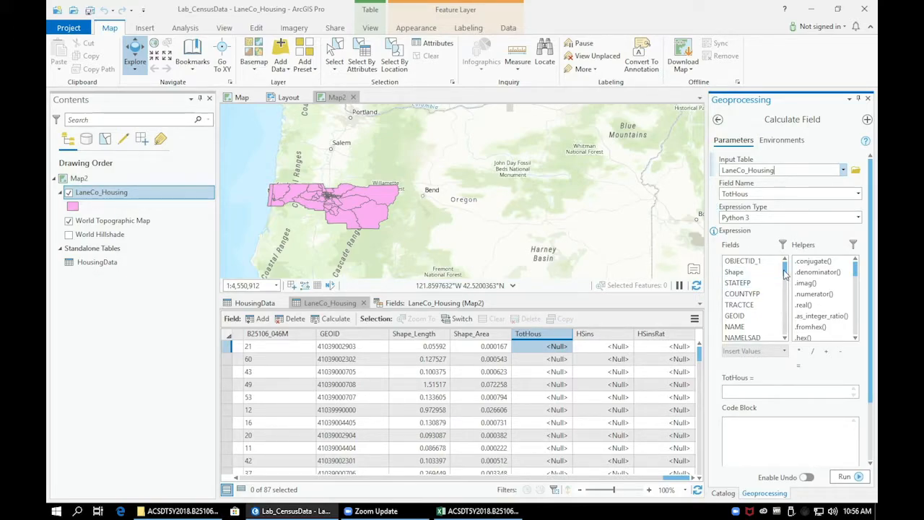
drag(785, 268, 787, 283)
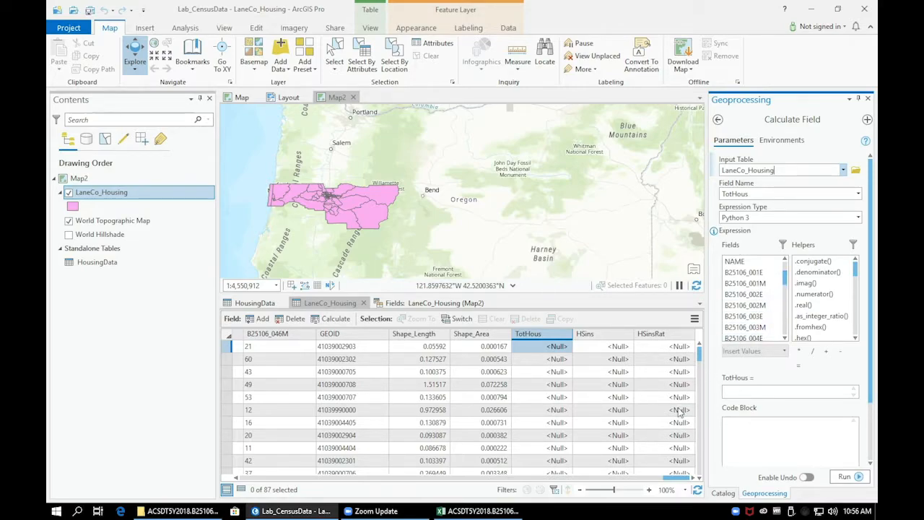
click(495, 511)
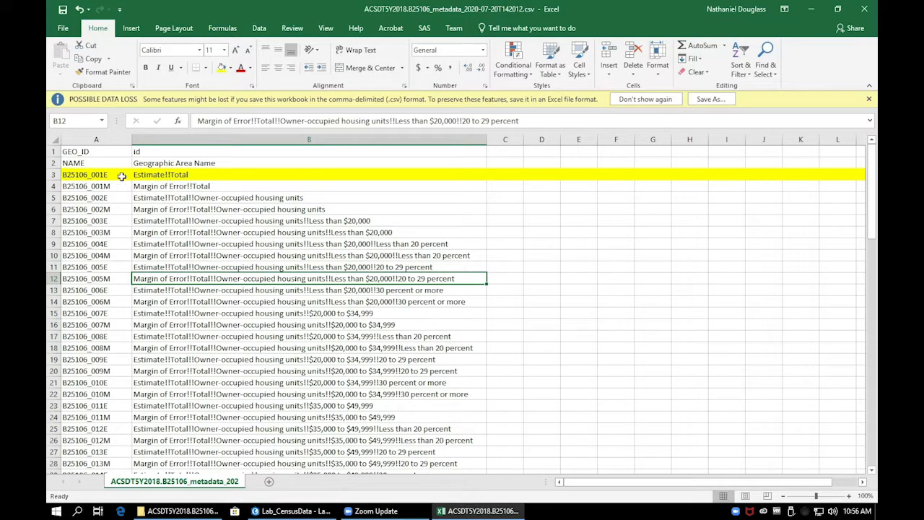
click(99, 175)
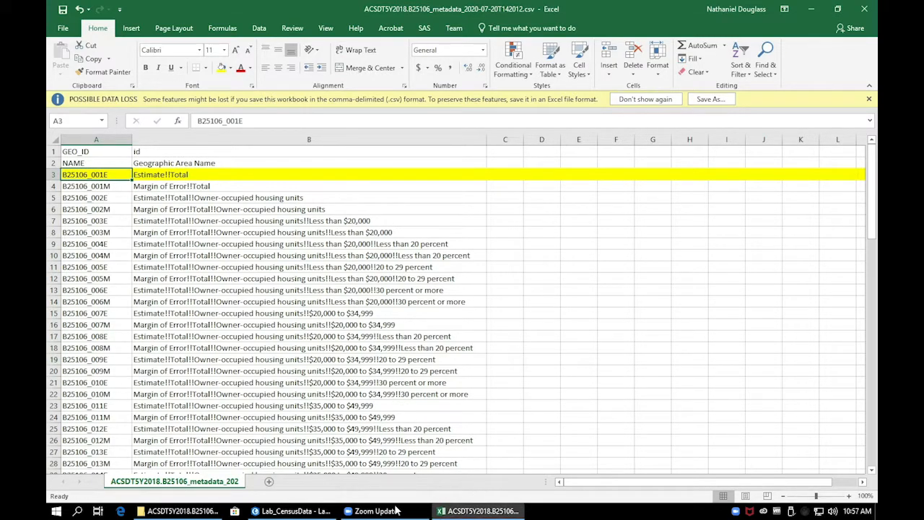
Step: Return to ArcGIS Pro and calculate TotHous in LaneCo_Housing with the expression !B25106_001E!
click(302, 512)
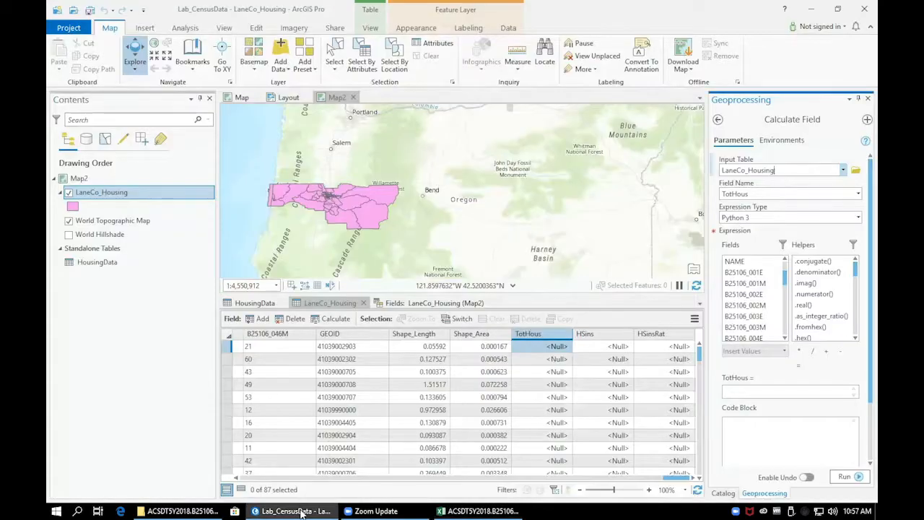
click(769, 277)
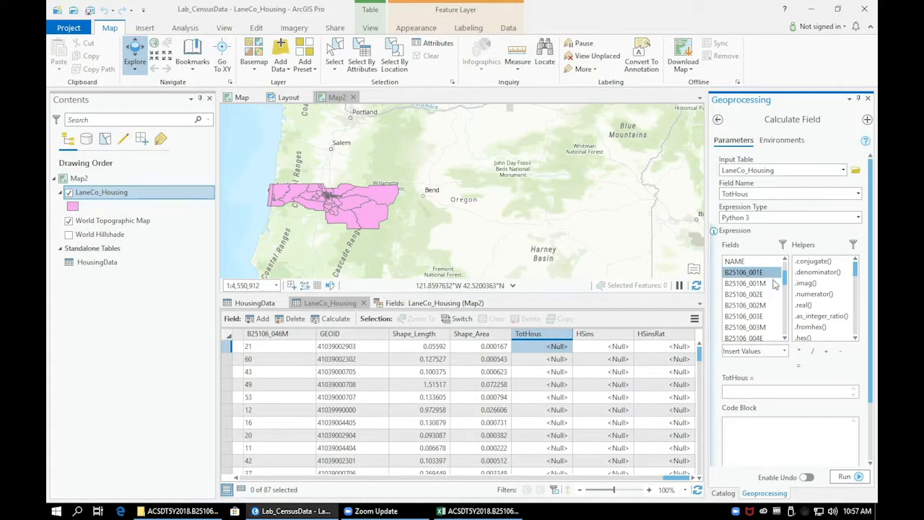
double_click(767, 278)
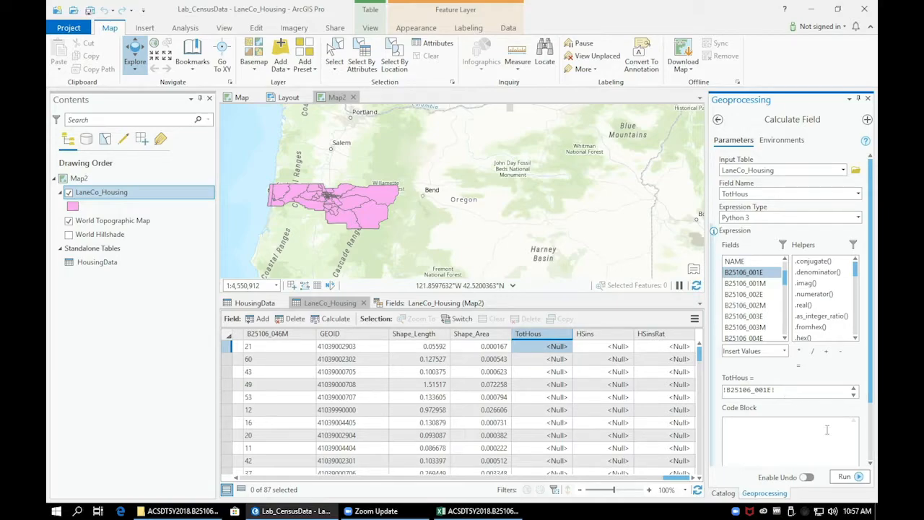
click(845, 477)
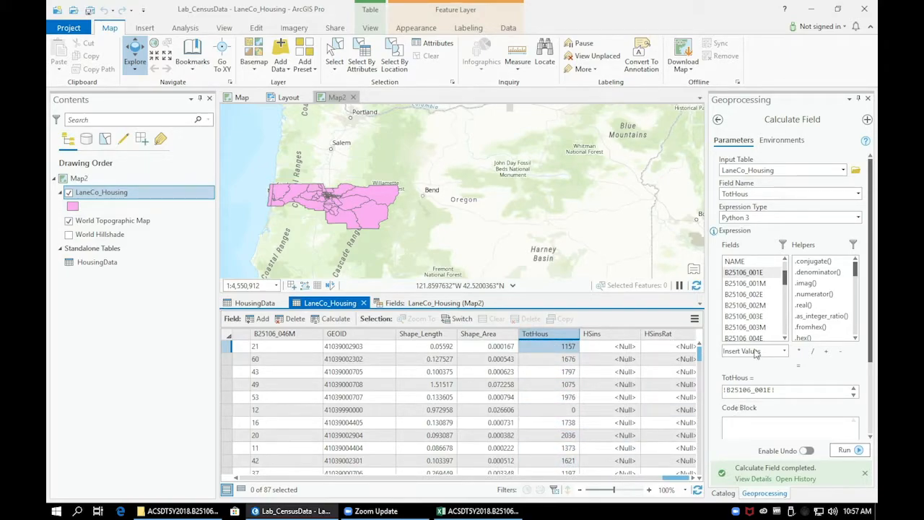
Step: Change the field being calculated to HSins and clear the existing expression
click(859, 195)
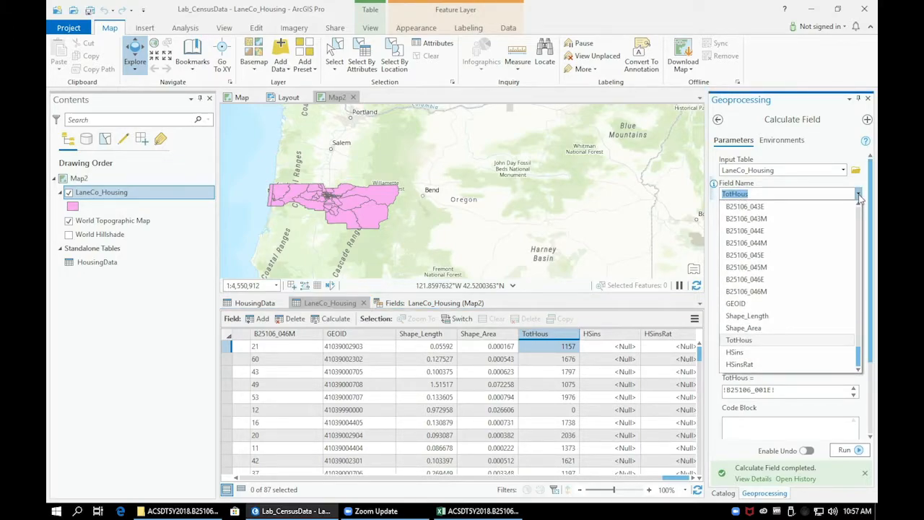
click(736, 352)
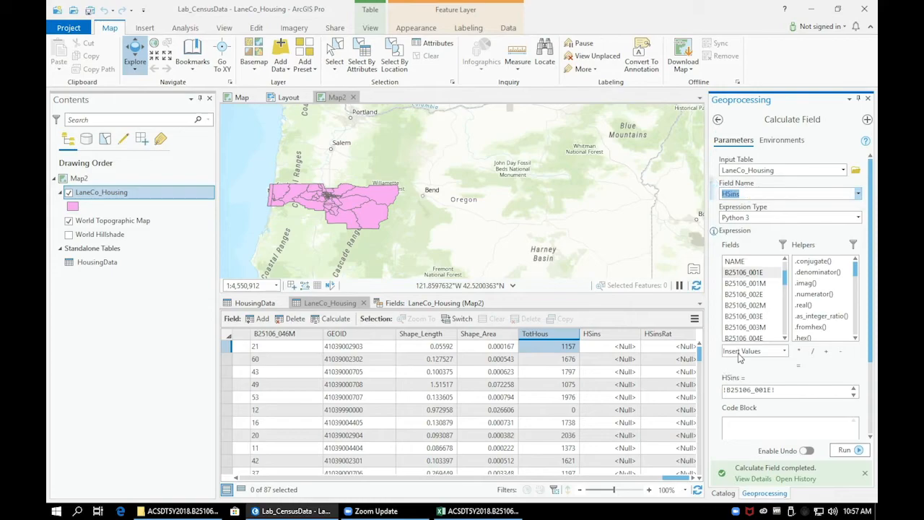
drag(786, 392, 686, 389)
key(BackSpace)
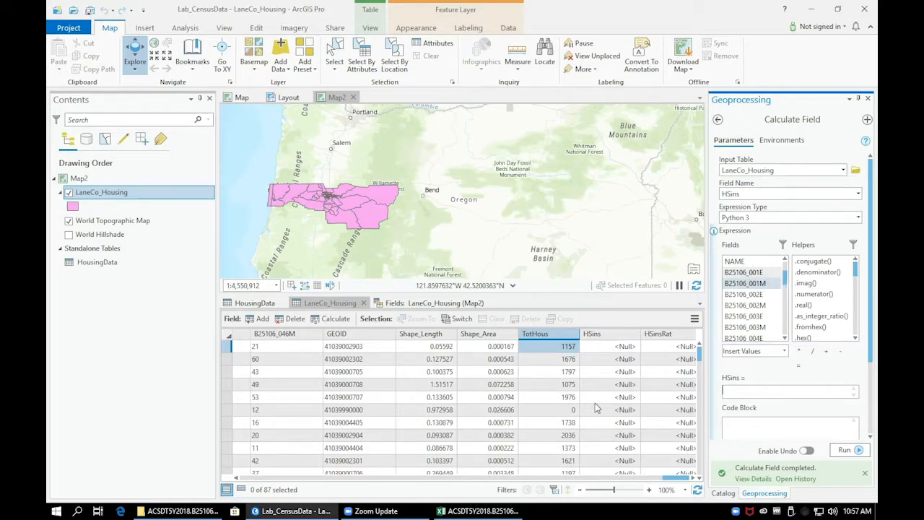
Step: In the Excel metadata file, look up the estimate code for renter-occupied units with income under $20,000 and 30 percent or more
mouse_move(485, 512)
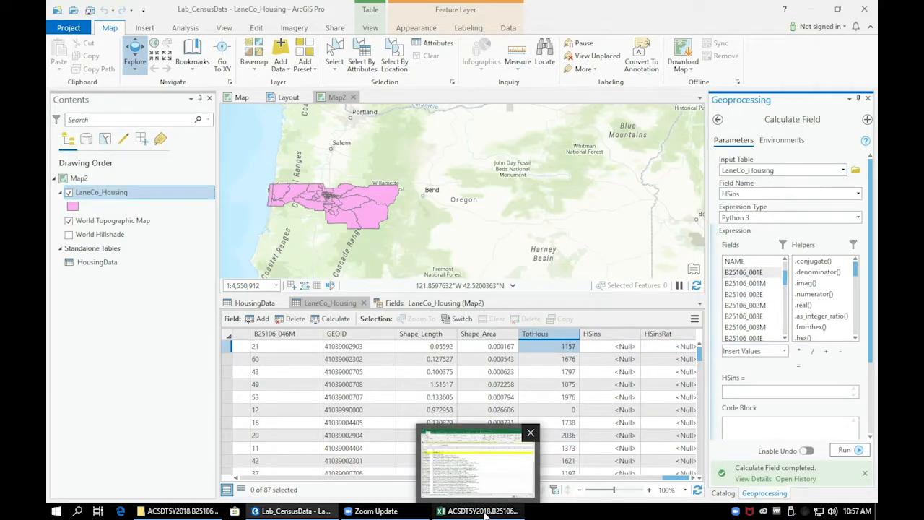
click(534, 477)
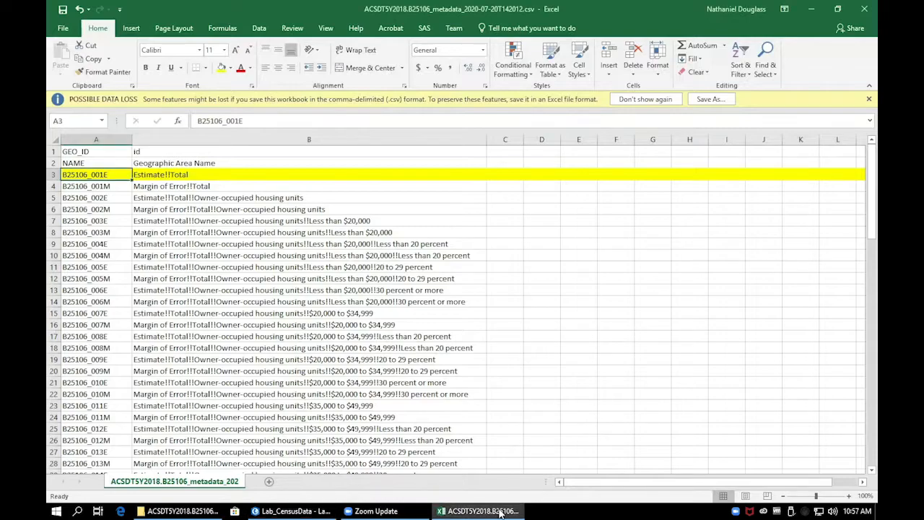
drag(872, 205, 871, 375)
click(127, 269)
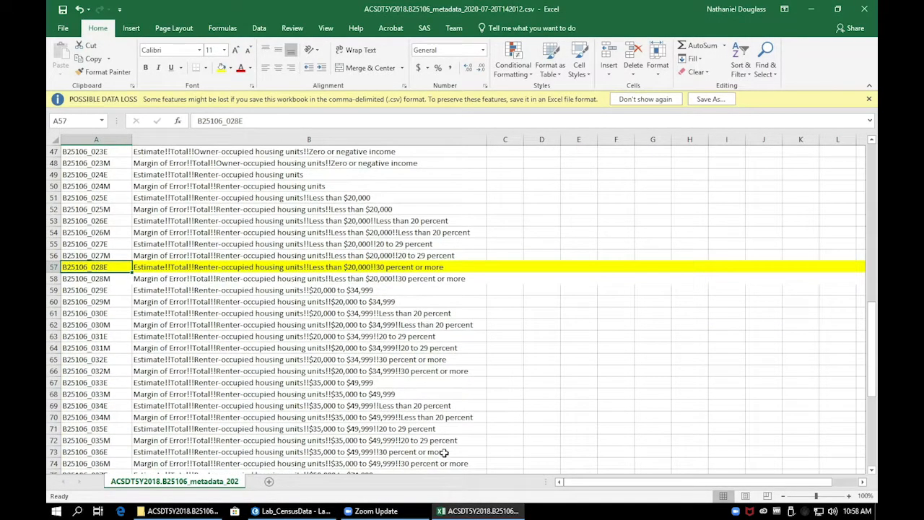
Step: Return to ArcGIS Pro, calculate HSins with the expression !B25106_028E!, and close the run details
click(287, 513)
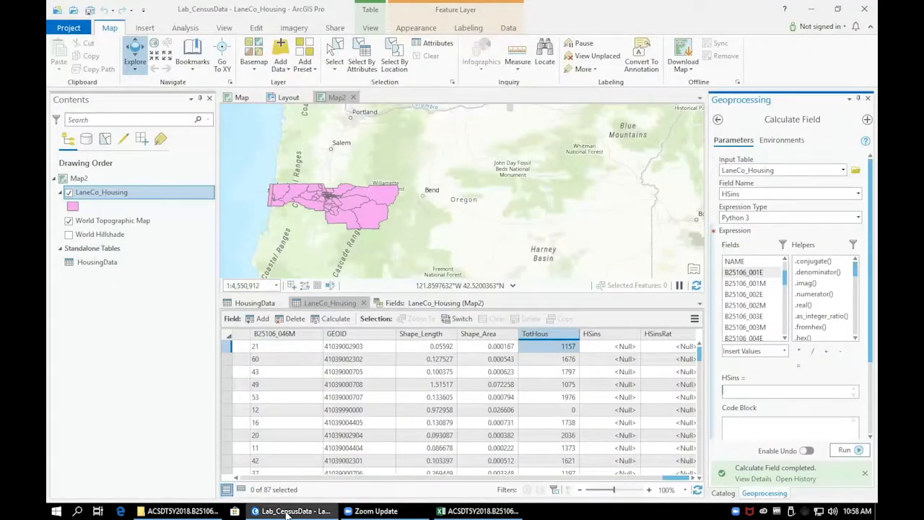
click(786, 338)
click(786, 338)
click(785, 338)
click(786, 338)
click(786, 338)
click(785, 338)
click(785, 338)
click(786, 339)
click(786, 339)
click(785, 339)
click(786, 338)
click(786, 338)
click(786, 338)
click(785, 338)
click(785, 338)
click(786, 339)
click(786, 339)
click(786, 339)
click(785, 339)
click(785, 339)
click(785, 339)
click(786, 339)
click(785, 338)
click(786, 338)
click(786, 339)
click(785, 339)
click(786, 339)
click(785, 339)
click(786, 338)
click(786, 339)
click(785, 338)
click(786, 339)
click(785, 339)
click(786, 338)
click(786, 339)
click(785, 339)
click(786, 338)
click(786, 339)
click(786, 339)
click(786, 339)
click(786, 339)
click(786, 338)
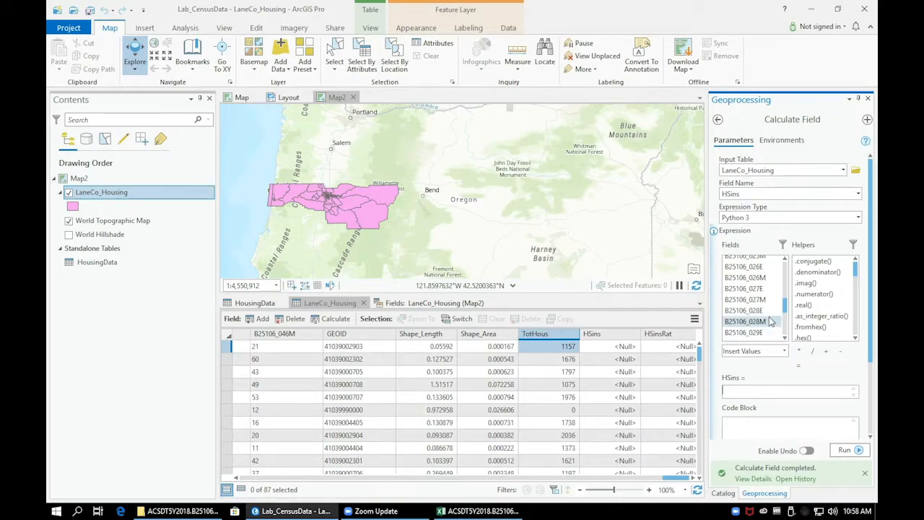
double_click(769, 313)
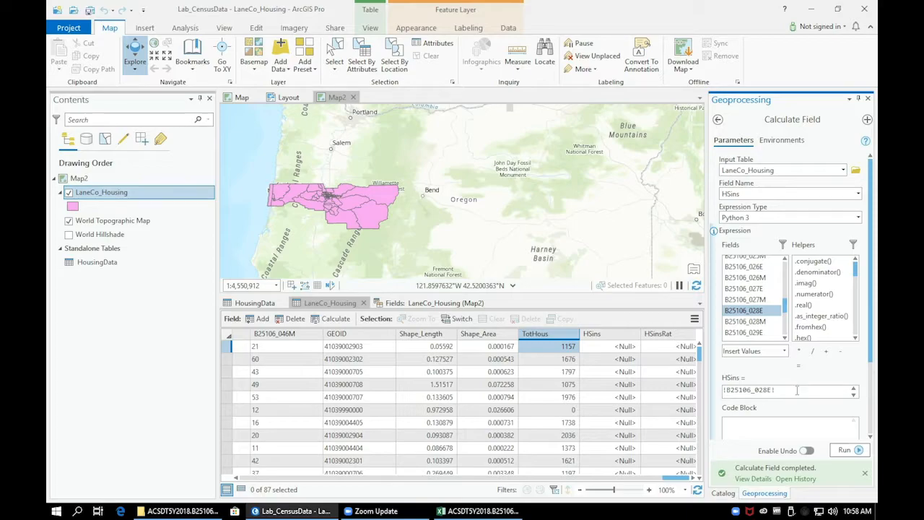
click(849, 450)
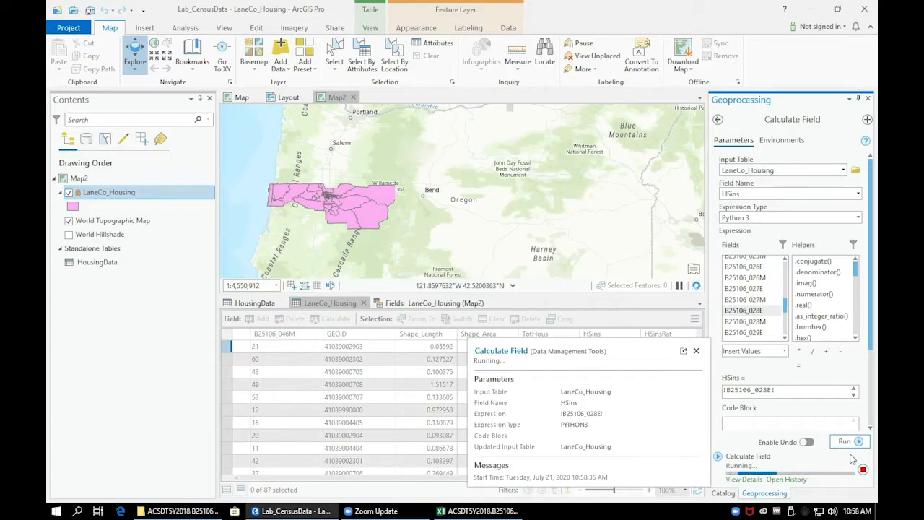
click(697, 343)
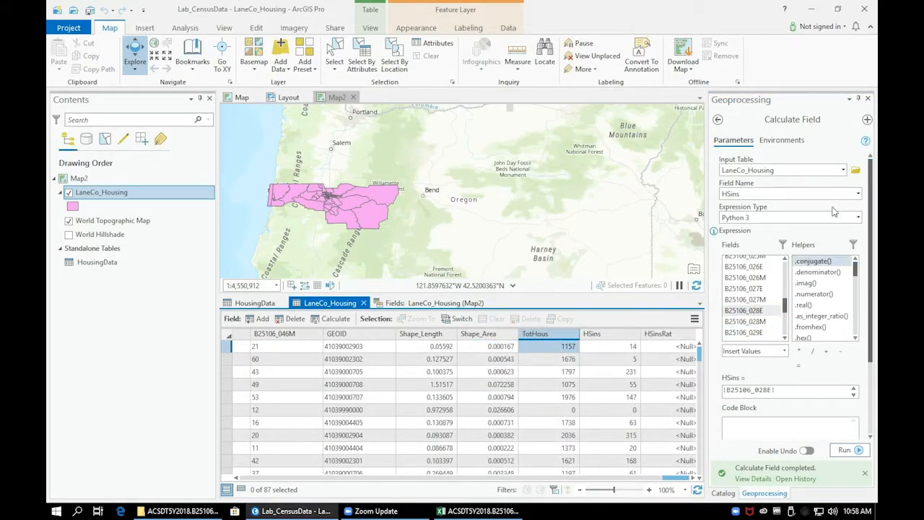
Step: Change the field being calculated to HSinsRat and clear the existing expression
click(859, 194)
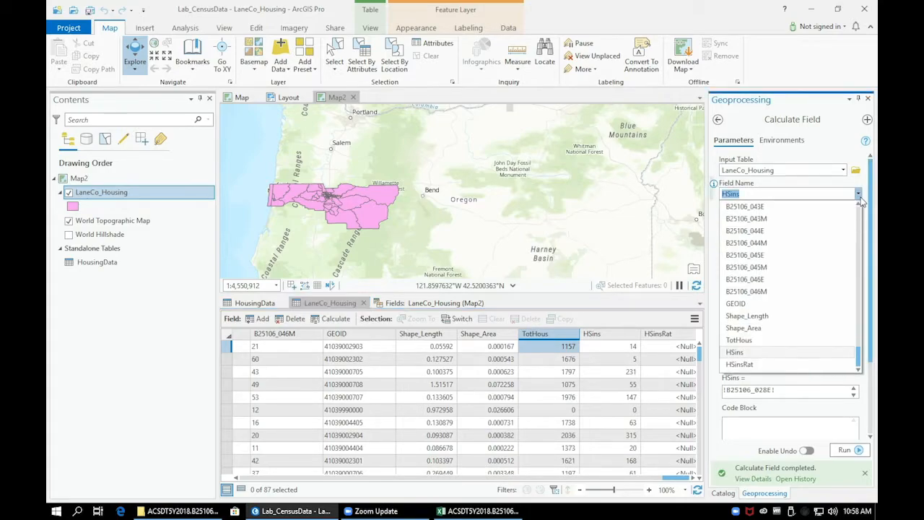
click(780, 367)
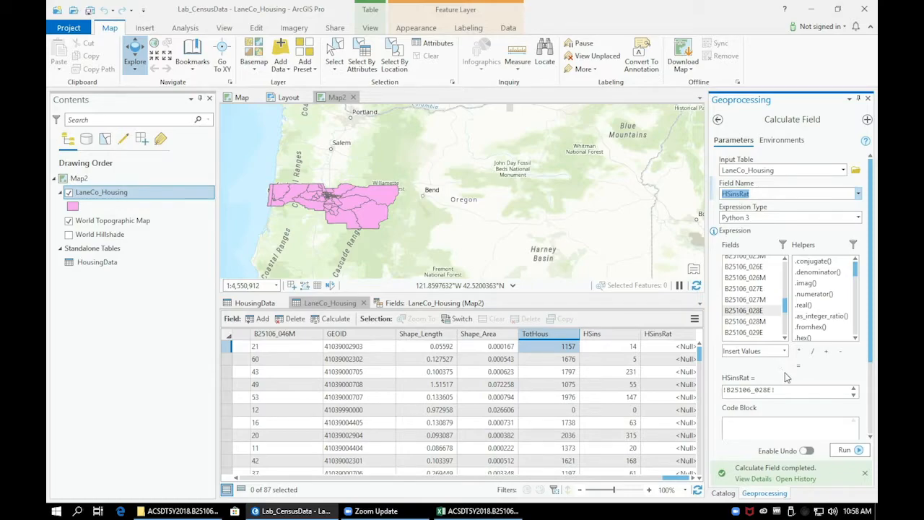
click(784, 391)
key(ctrl+a)
key(BackSpace)
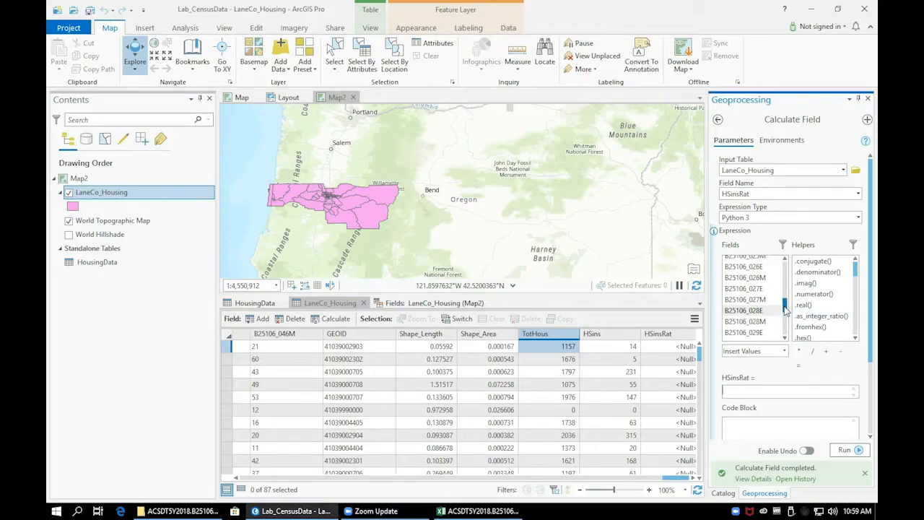
Step: Build the expression !HSins! / !TotHous! for HSinsRat and run the calculation
drag(786, 309, 786, 345)
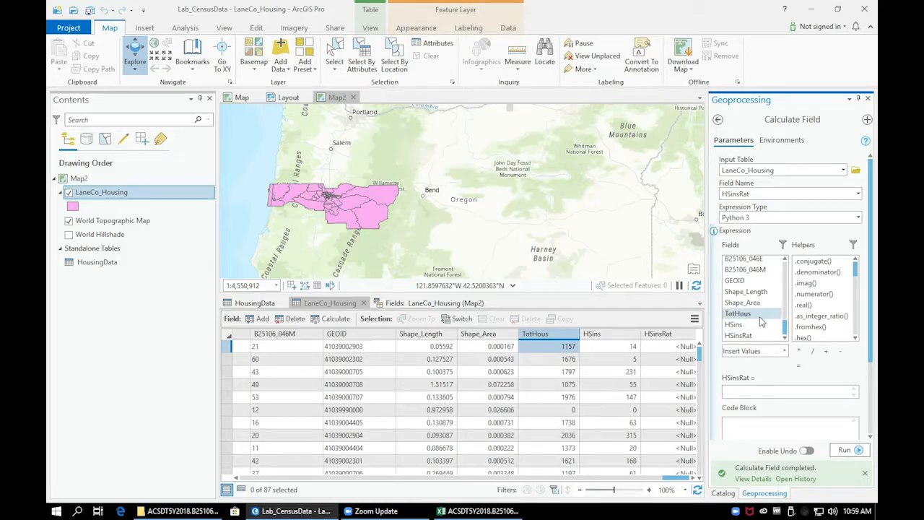
click(760, 326)
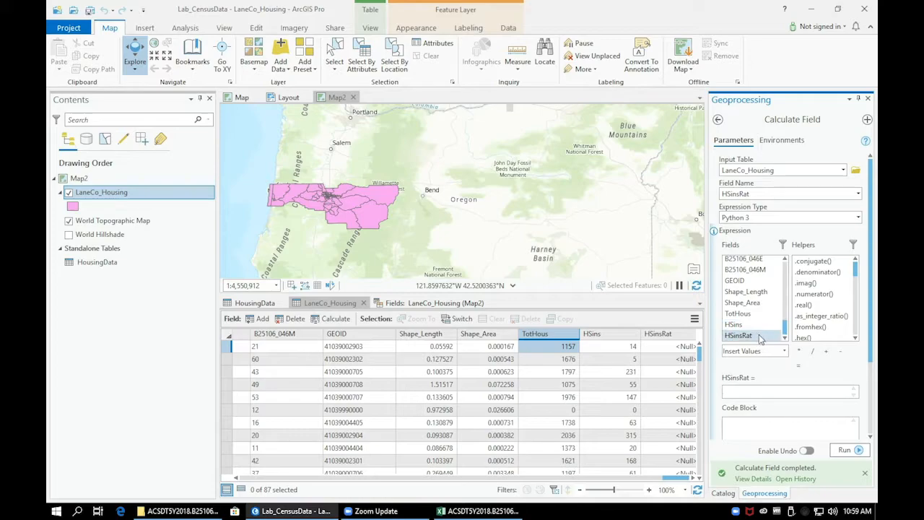
double_click(759, 328)
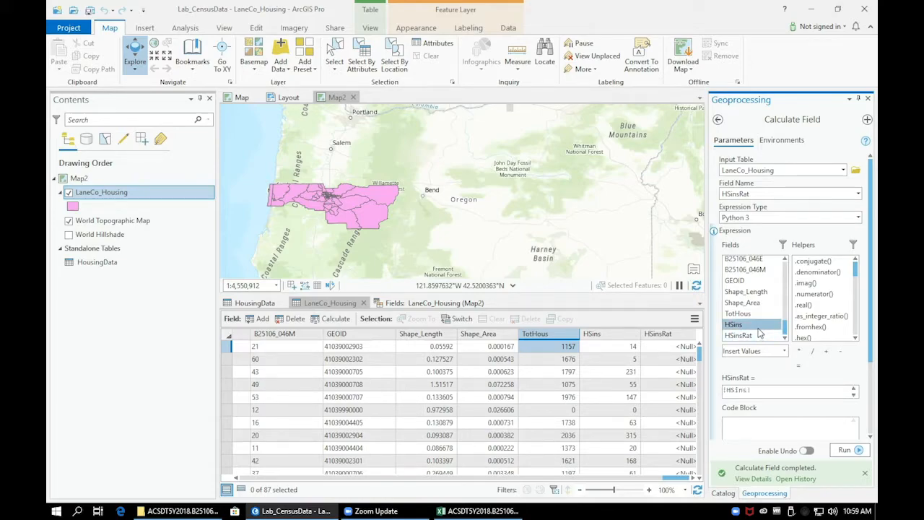
click(812, 351)
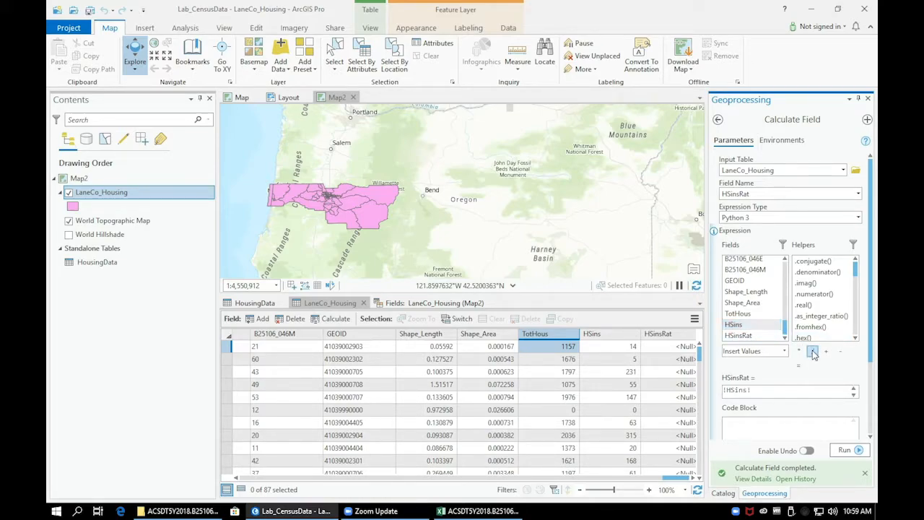
double_click(752, 317)
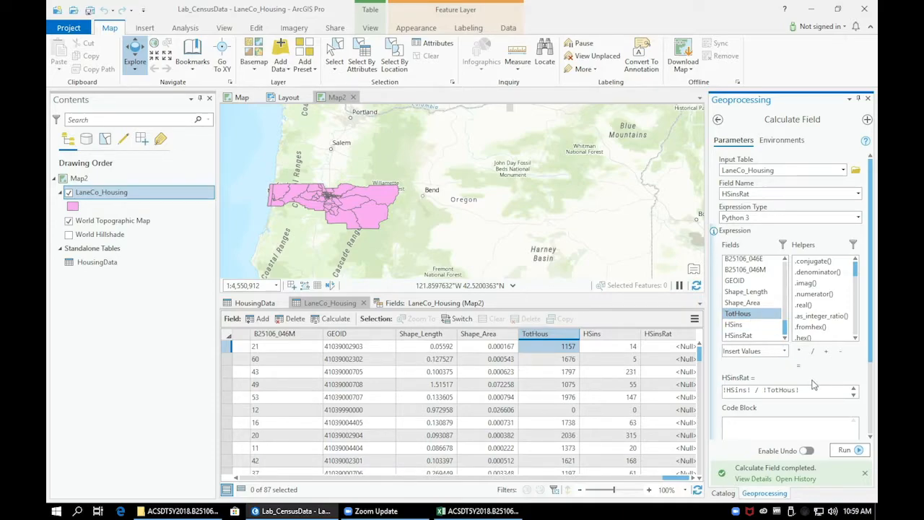
click(858, 449)
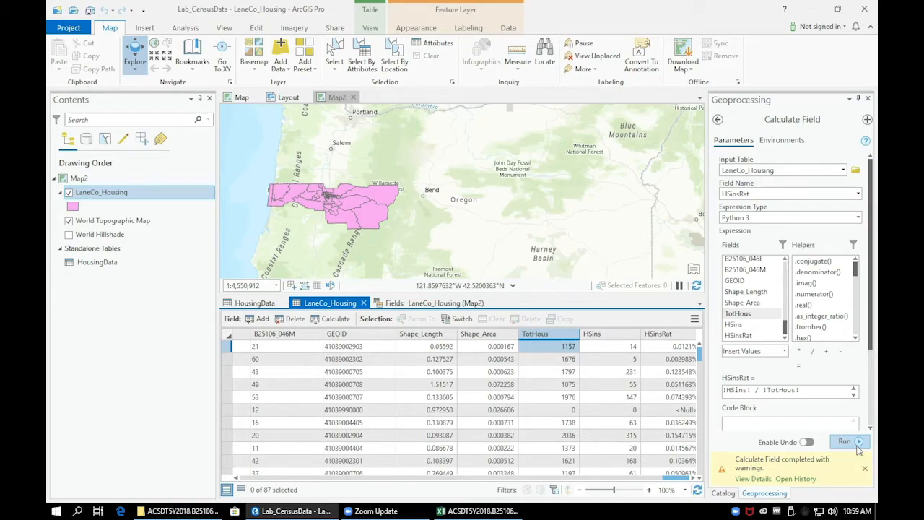
Step: Sort the LaneCo_Housing attribute table by HSinsRat in descending order
mouse_move(781, 478)
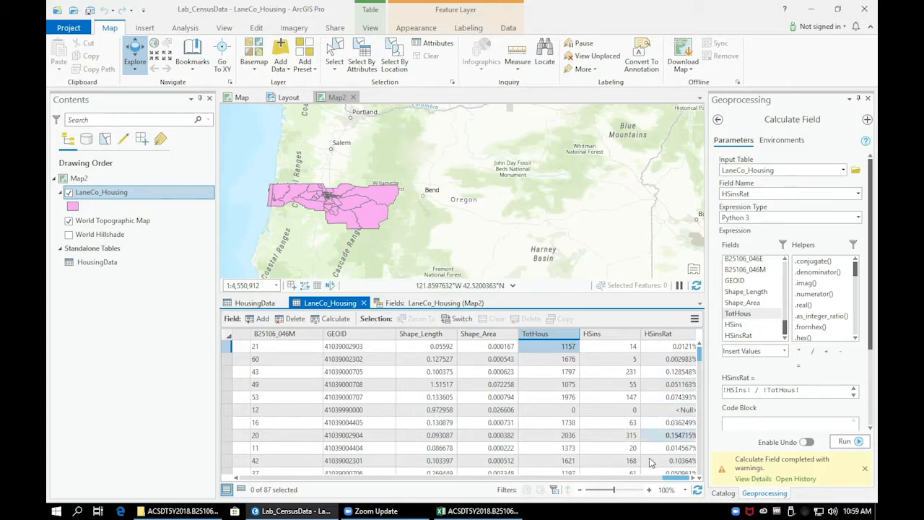
drag(674, 482, 681, 482)
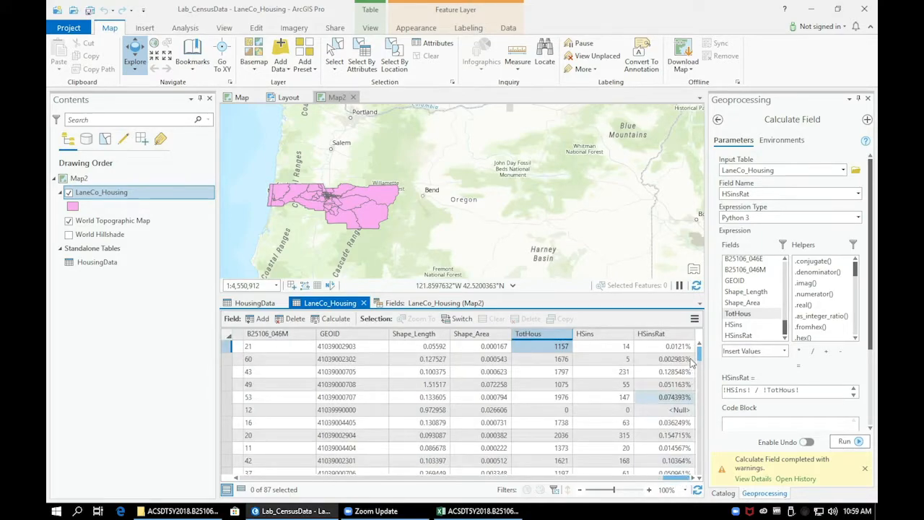
double_click(692, 335)
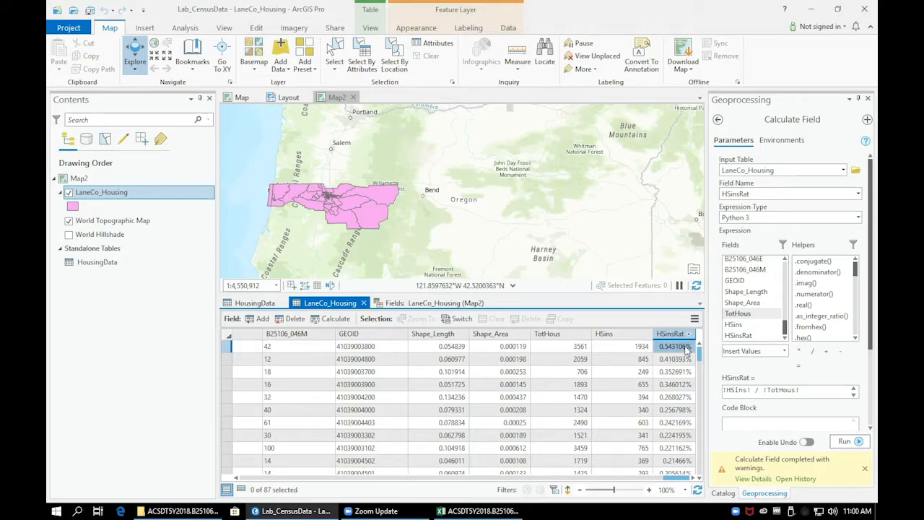
Step: In the LaneCo_Housing field design, set HSinsRat's percentage format to treat the number as a fraction, and save the changes
click(457, 303)
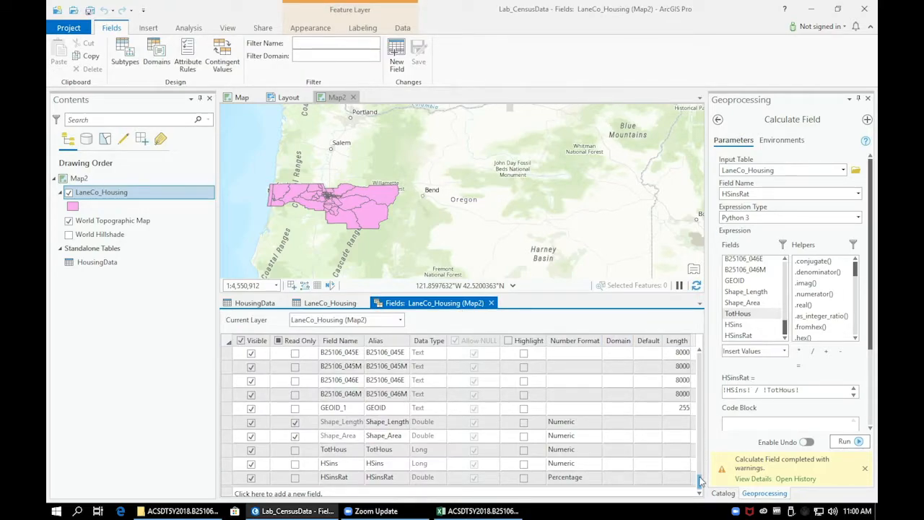
click(587, 480)
click(596, 478)
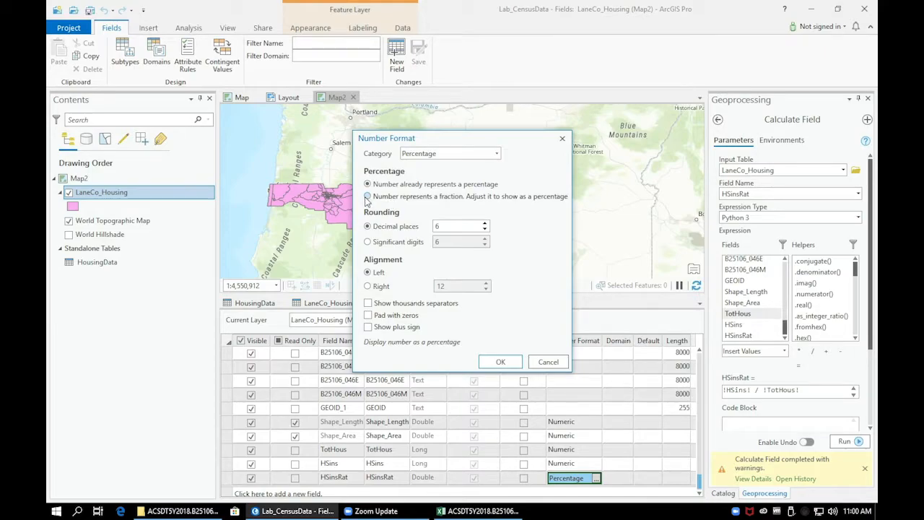
click(368, 197)
click(500, 362)
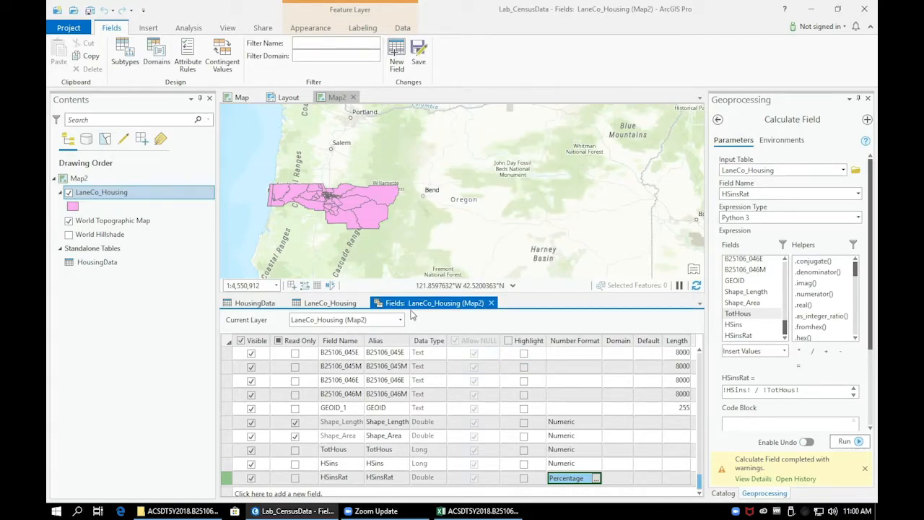
click(419, 55)
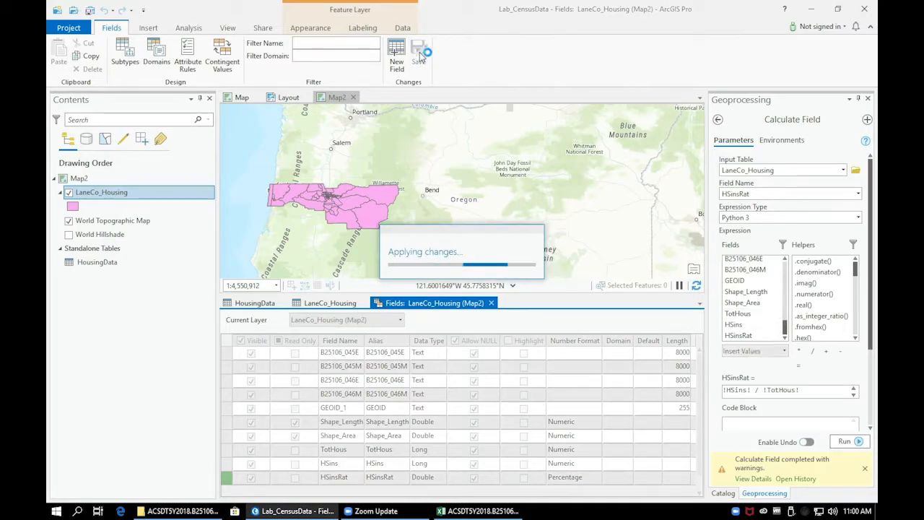
Step: In the LaneCo_Housing attribute table, select the five tracts with the highest HSinsRat and zoom the map to them
click(343, 307)
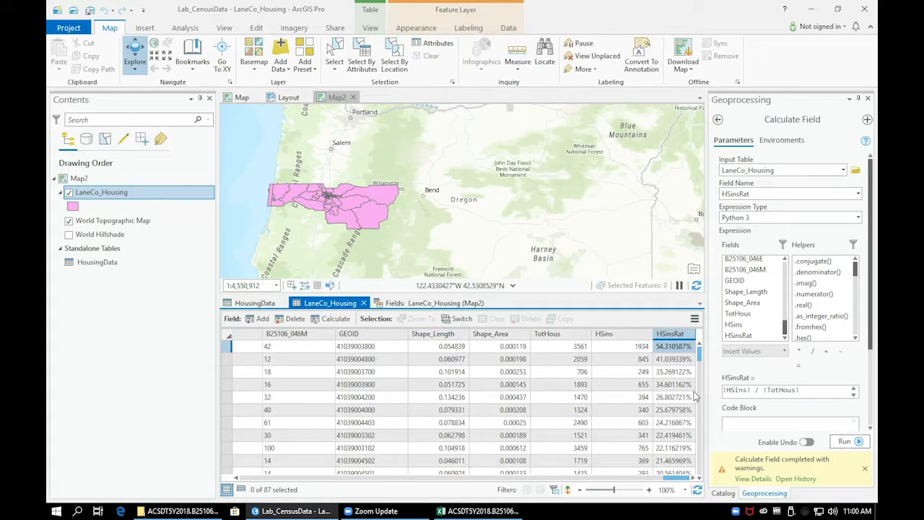
drag(236, 347, 229, 405)
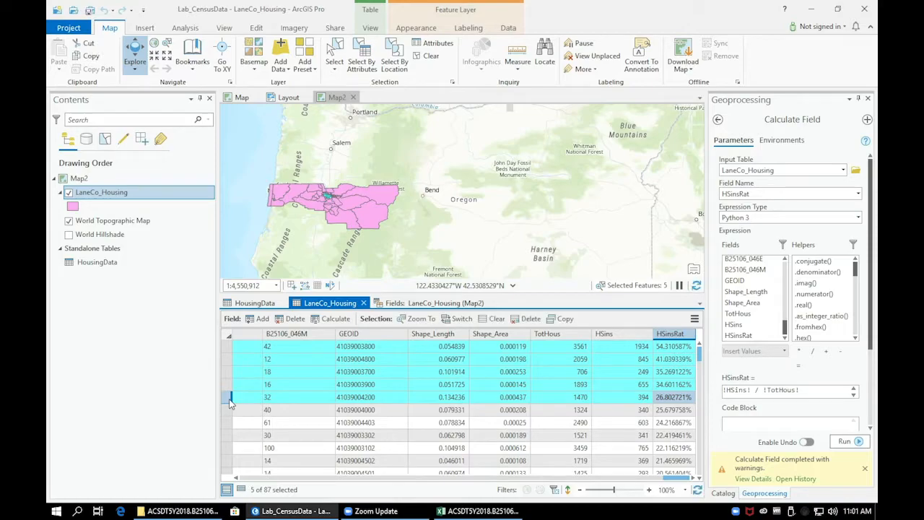
click(419, 318)
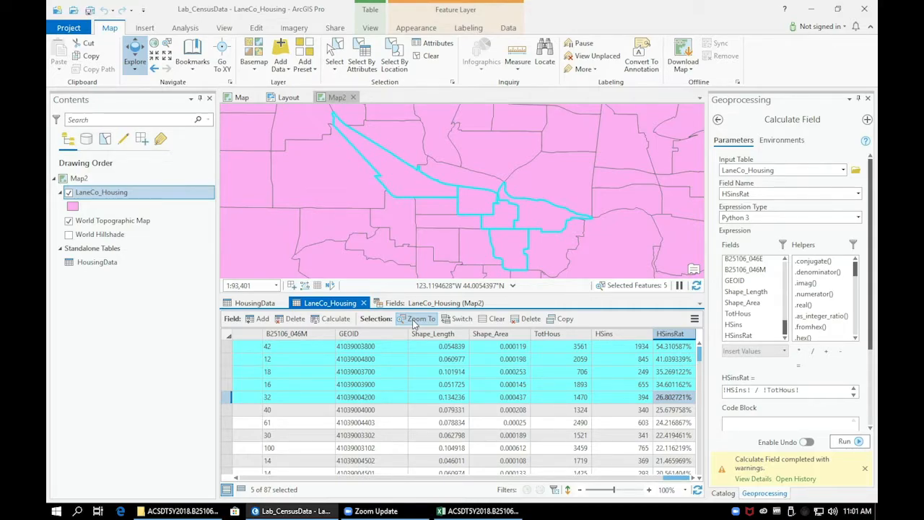
Step: Export the selected LaneCo_Housing features to Lab_CensusData.gdb as a new feature class named Top5_HSins
right_click(107, 195)
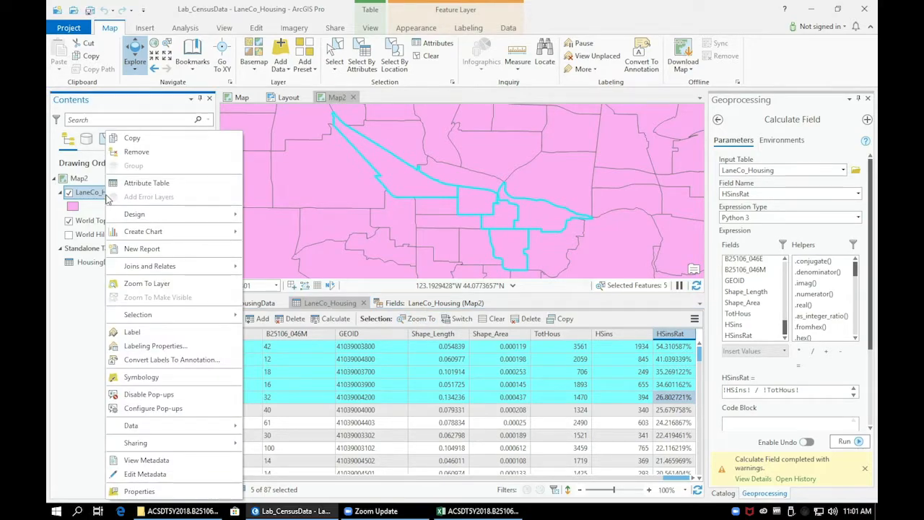
mouse_move(170, 428)
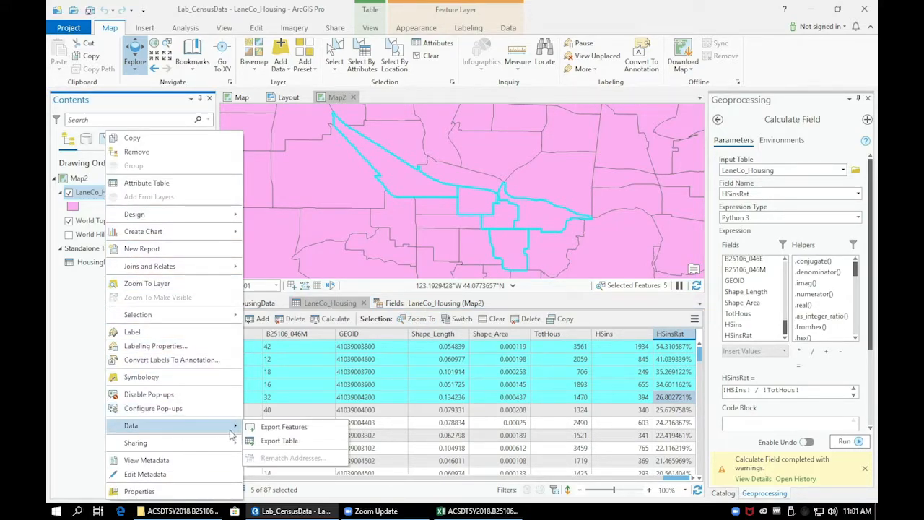
click(284, 426)
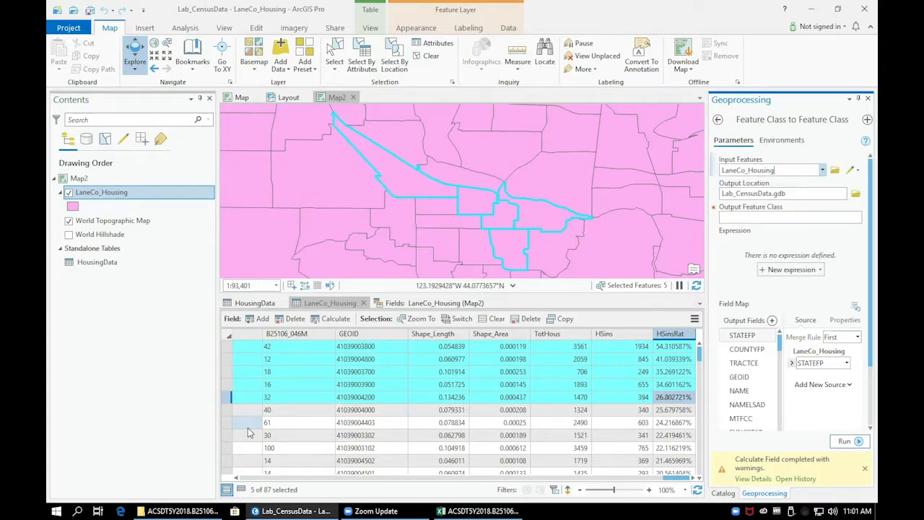
click(760, 215)
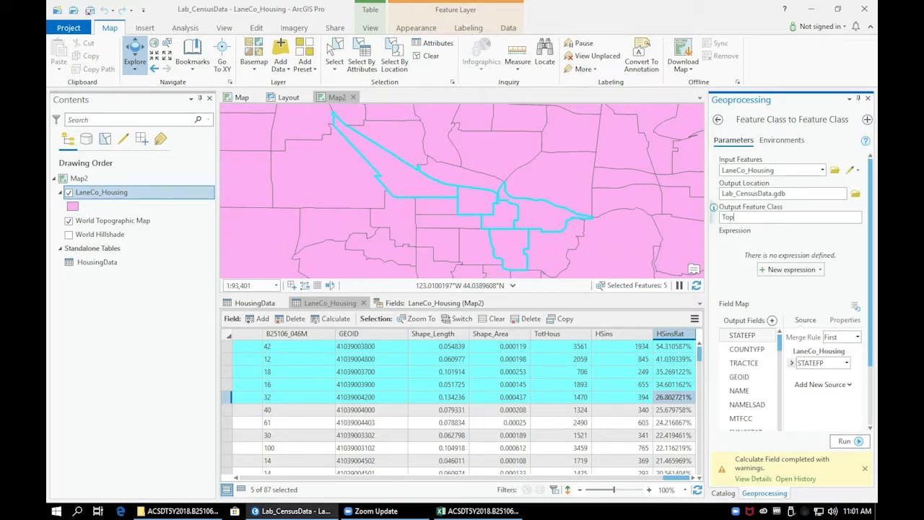
text(Top5_HSin)
click(851, 444)
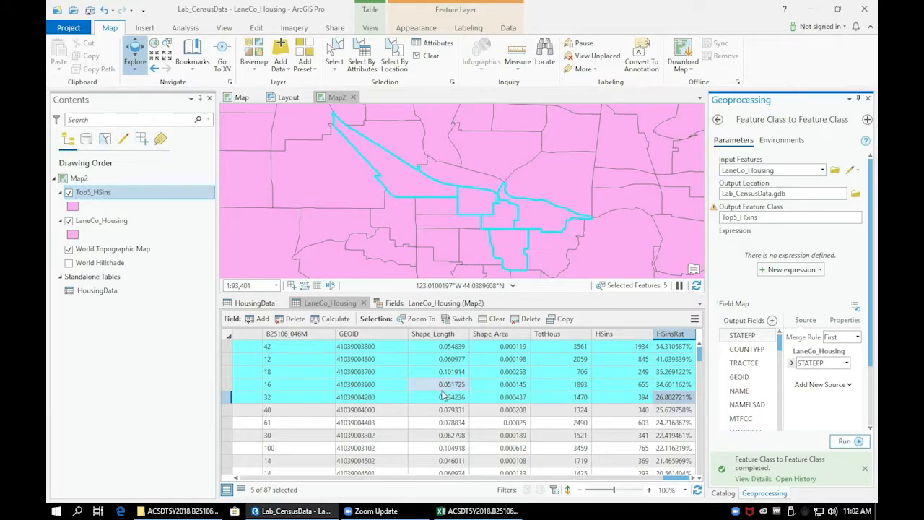
Step: Turn off the LaneCo_Housing layer and collapse its legend
click(69, 221)
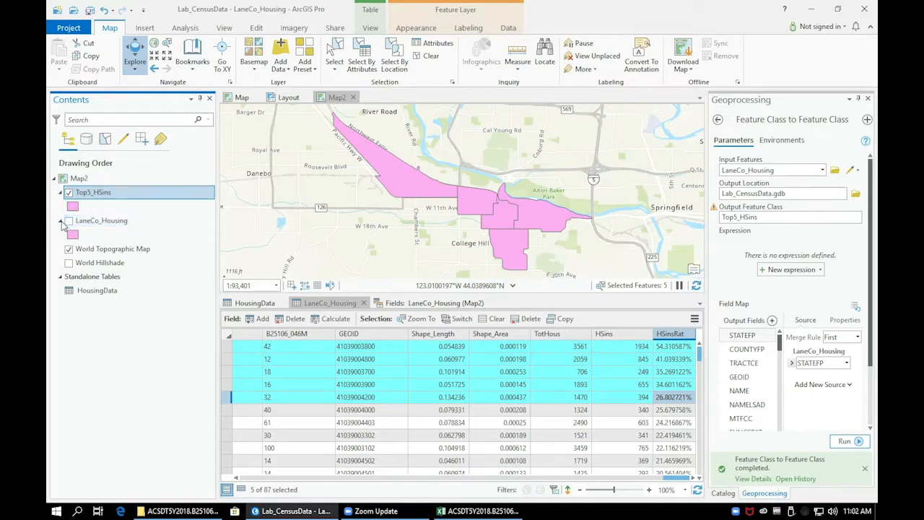
click(61, 222)
Step: Set the Top5_HSins layer's transparency to about 48%
click(92, 197)
click(133, 198)
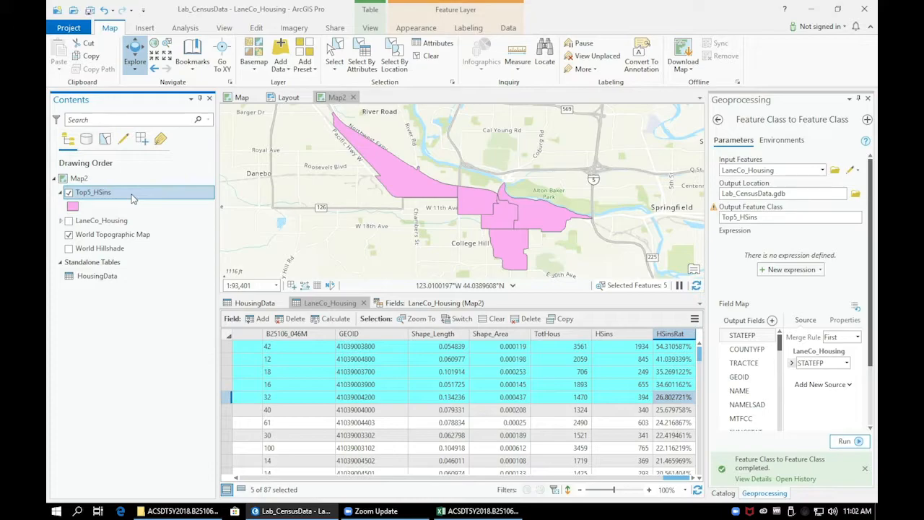
click(405, 30)
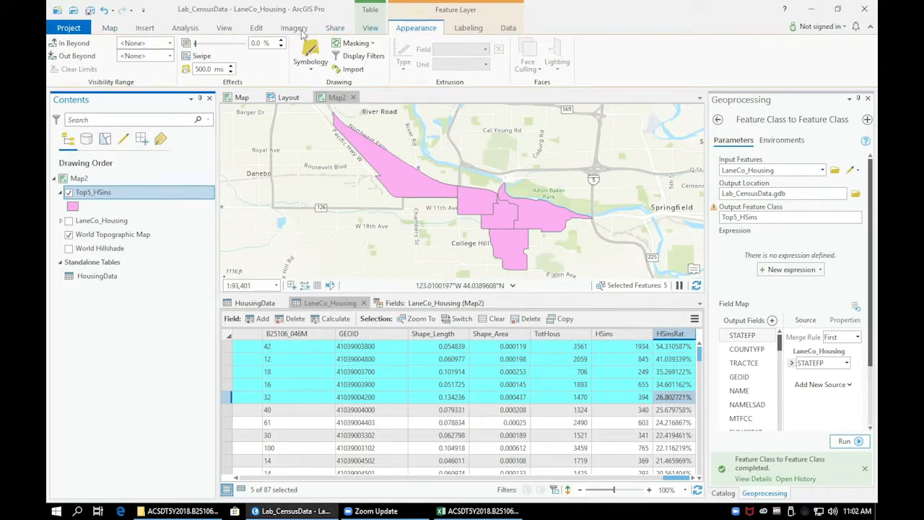
drag(196, 45, 219, 47)
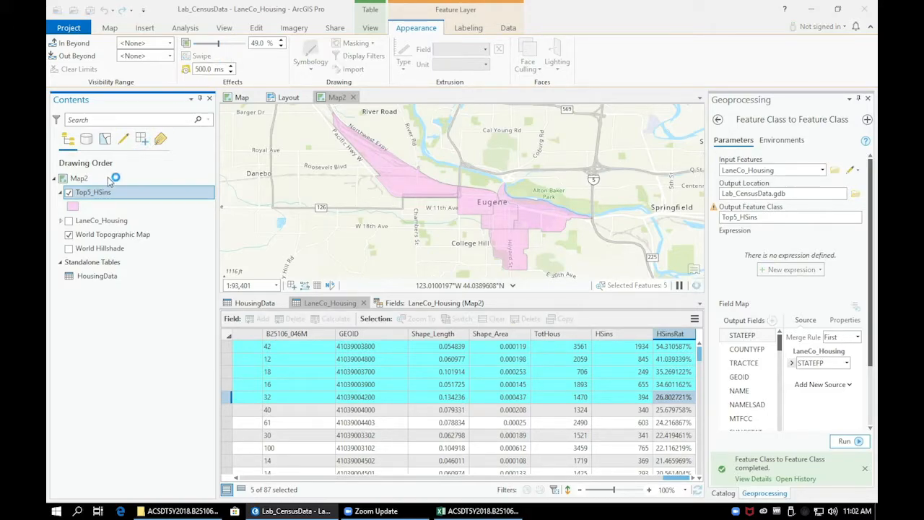
Step: Open the Top5_HSins layer's polygon symbol for editing
click(75, 206)
click(76, 209)
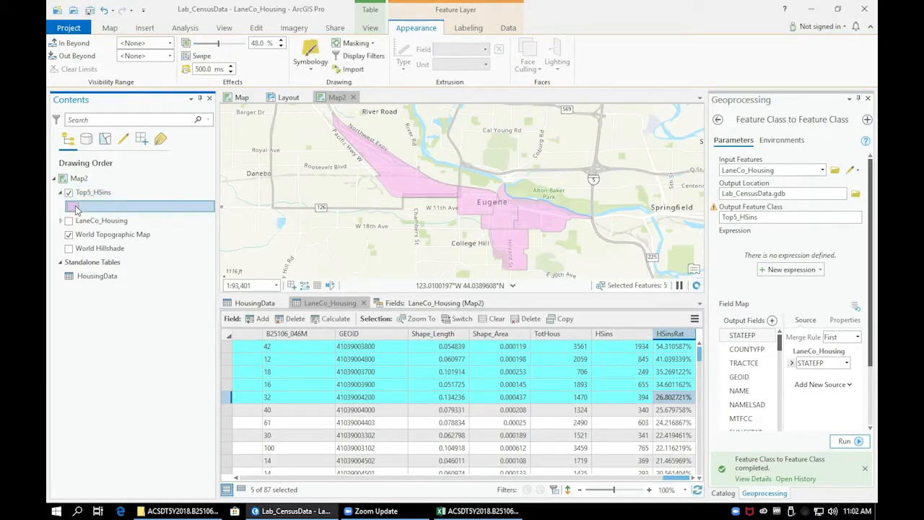